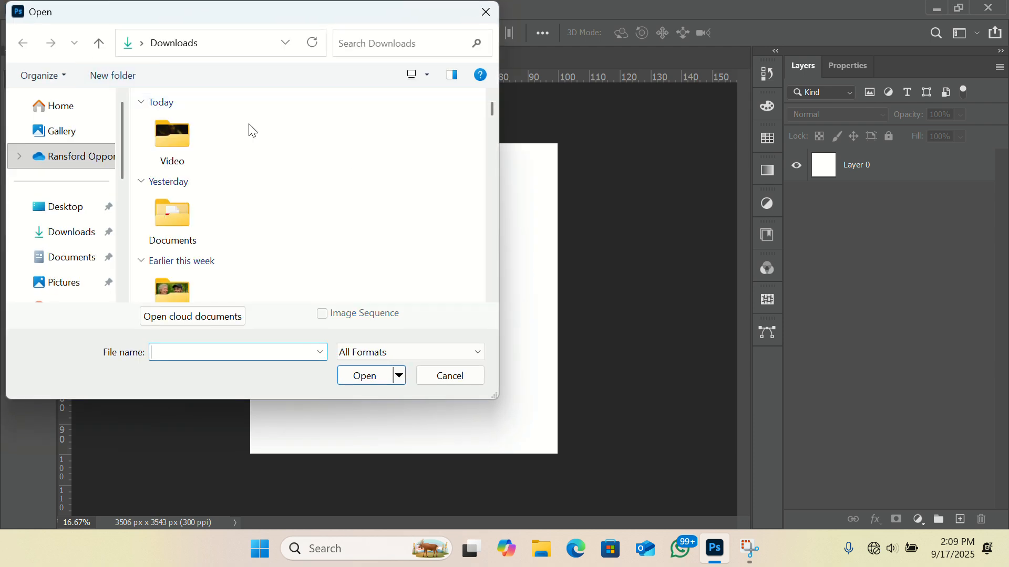
Step: Open Violin_PNG_Picture (1) from Downloads and copy its violin layer into the Untitled-1 document
scroll(403, 225, down, 10)
scroll(405, 226, down, 5)
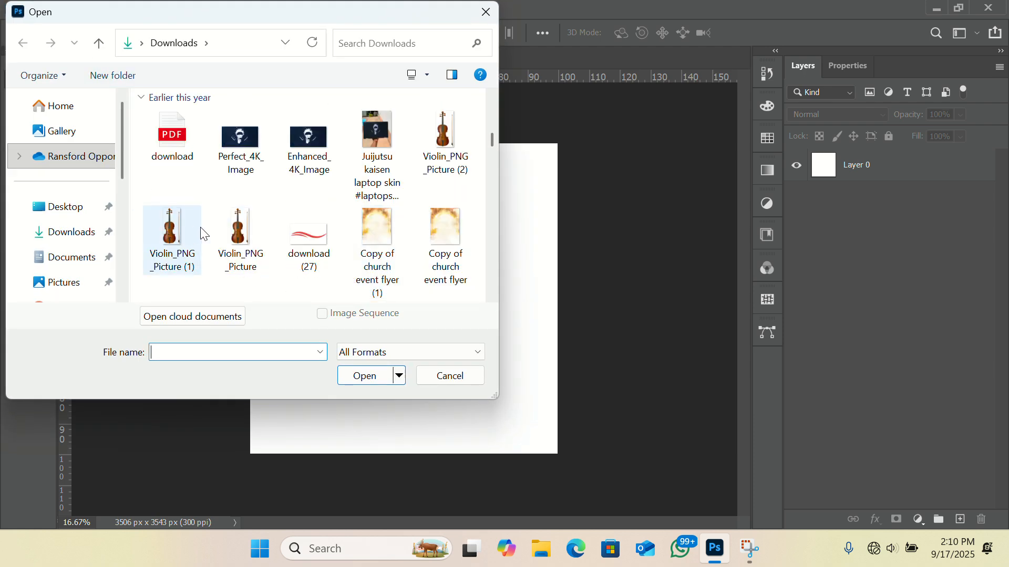
click(185, 228)
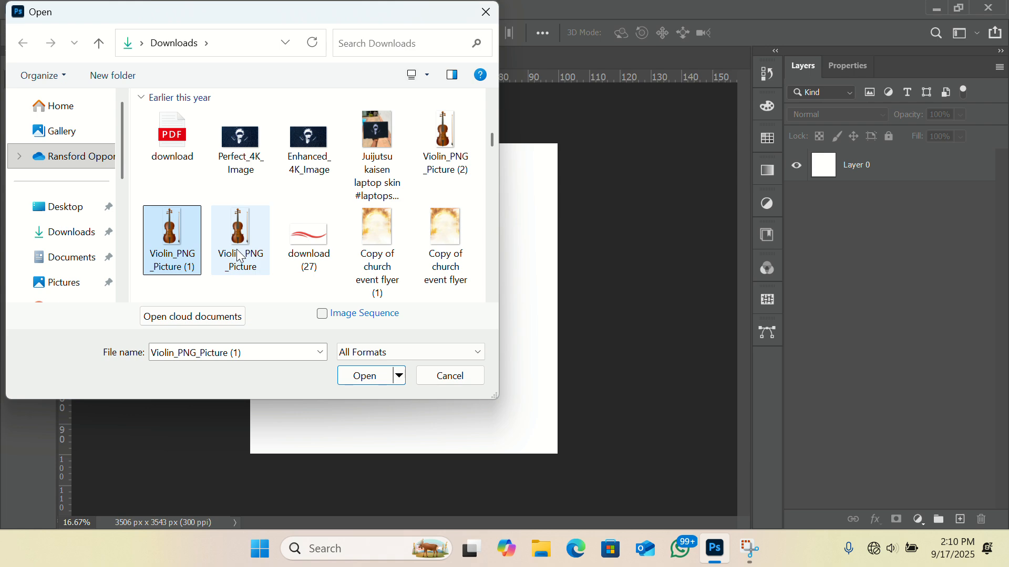
click(357, 376)
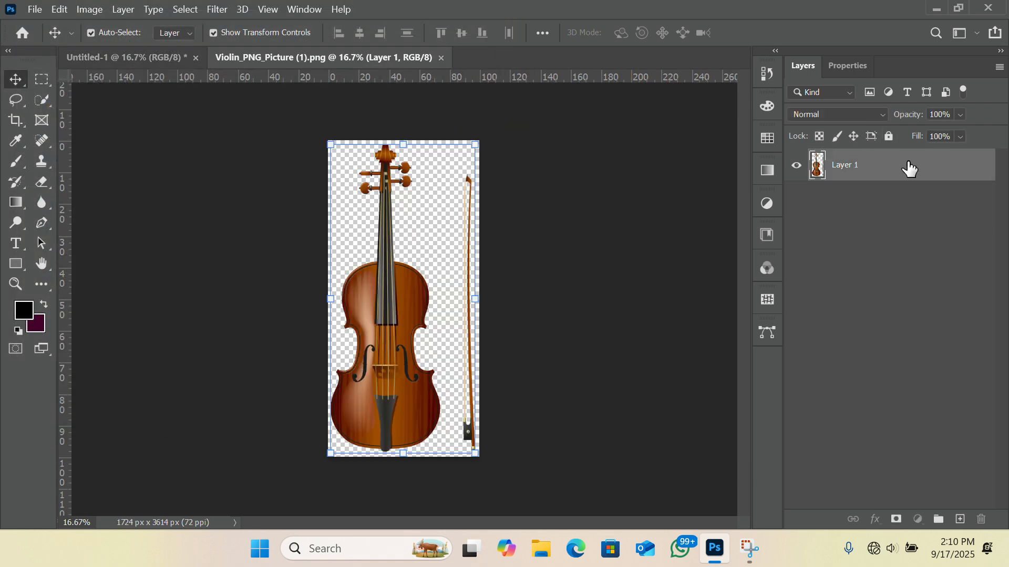
drag(907, 164, 389, 299)
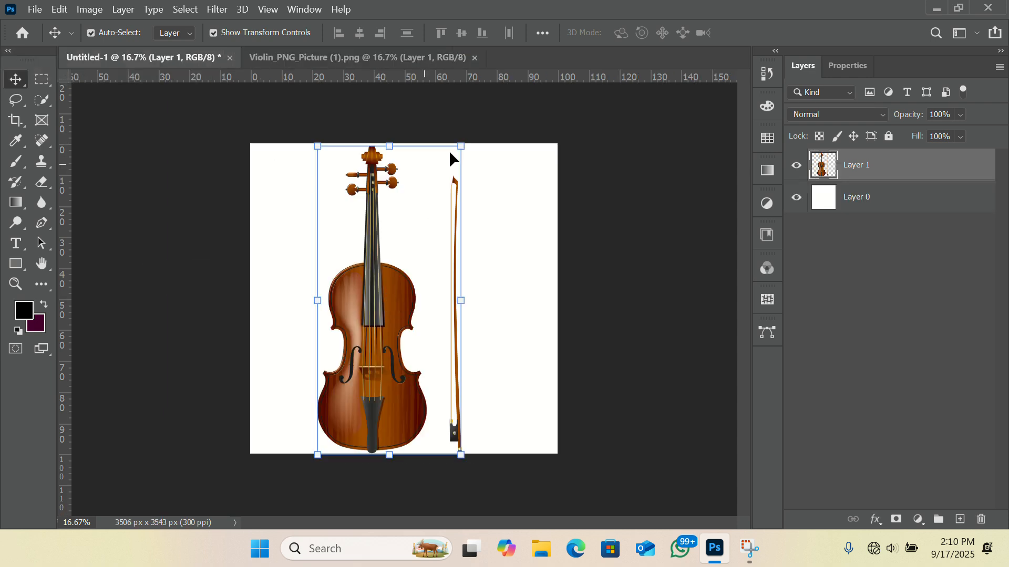
Step: Scale the violin layer to about 74.42% and move it near the middle of the white canvas
drag(462, 147, 395, 212)
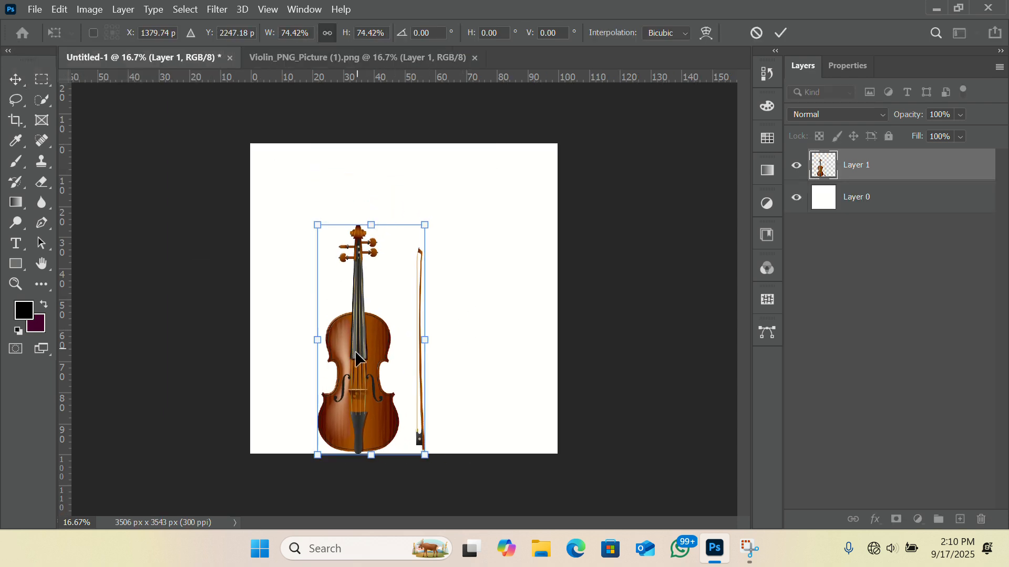
drag(354, 356, 378, 319)
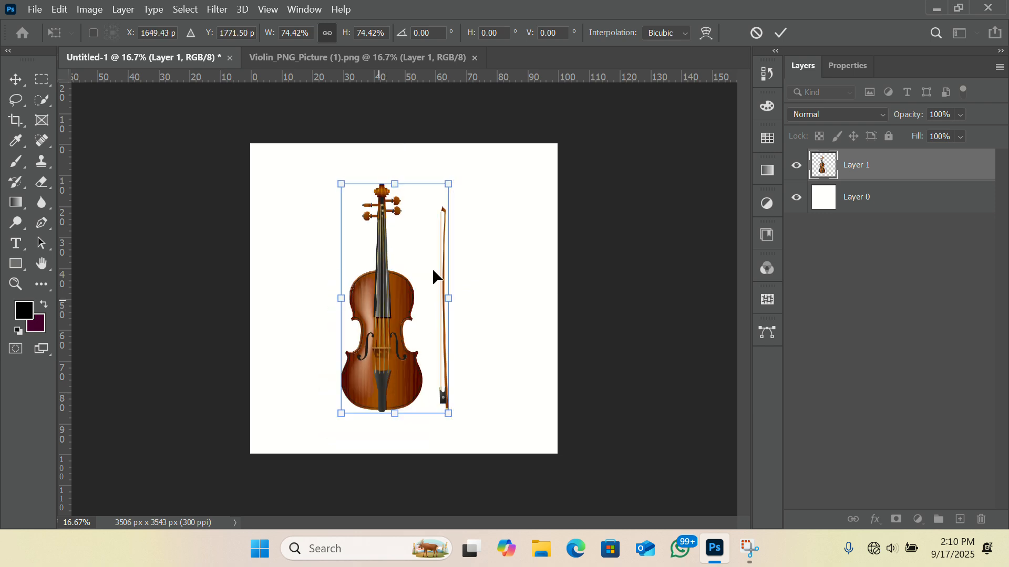
click(779, 34)
click(604, 226)
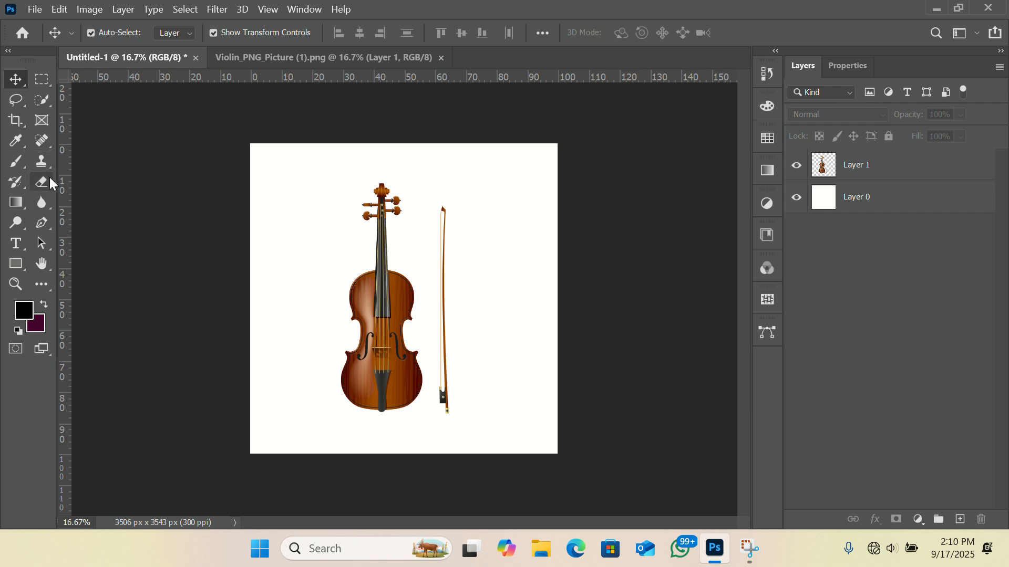
Step: Activate the Brush tool, check the foreground color without changing it, and select Layer 0
click(16, 161)
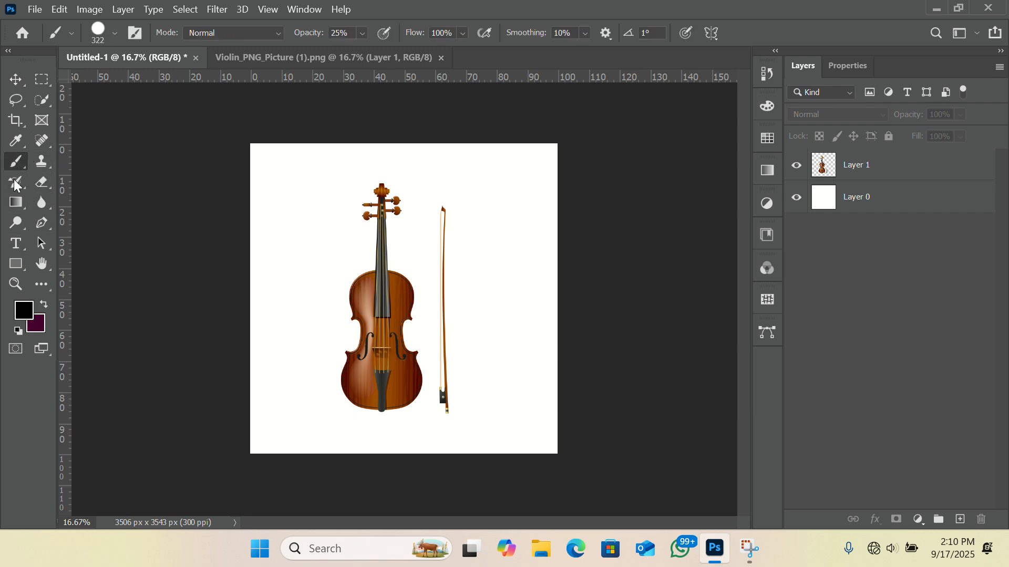
click(23, 311)
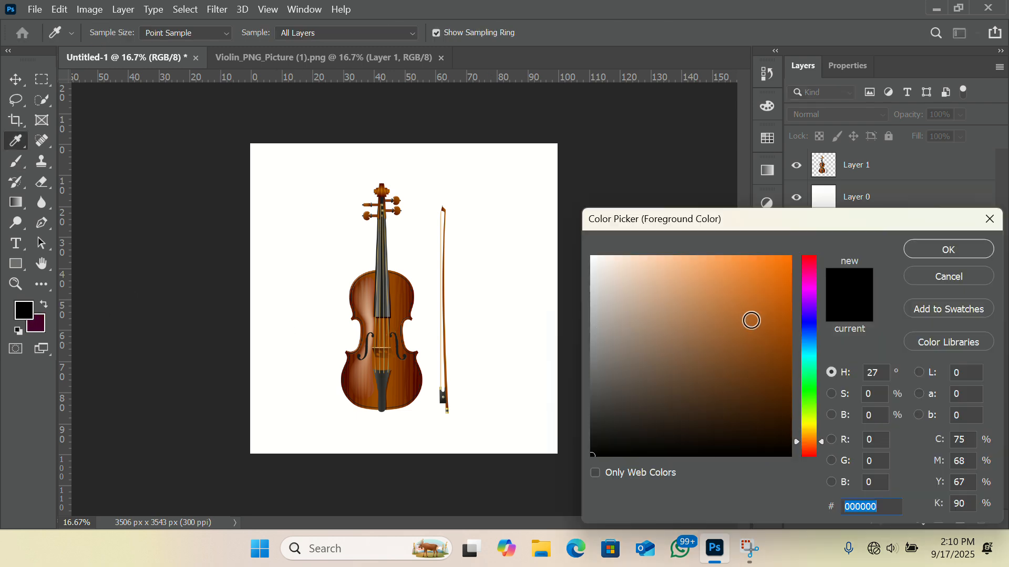
click(991, 220)
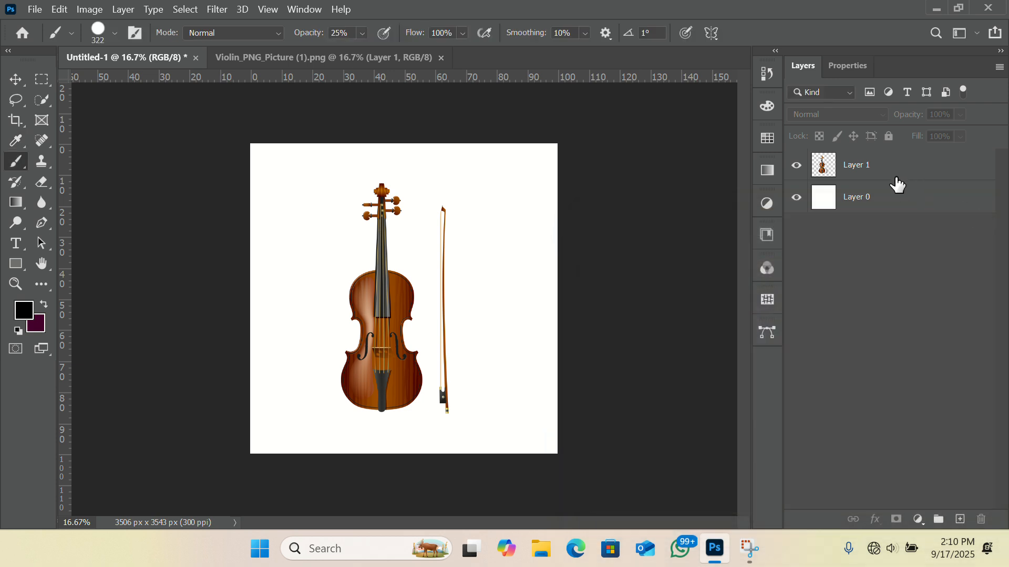
click(864, 198)
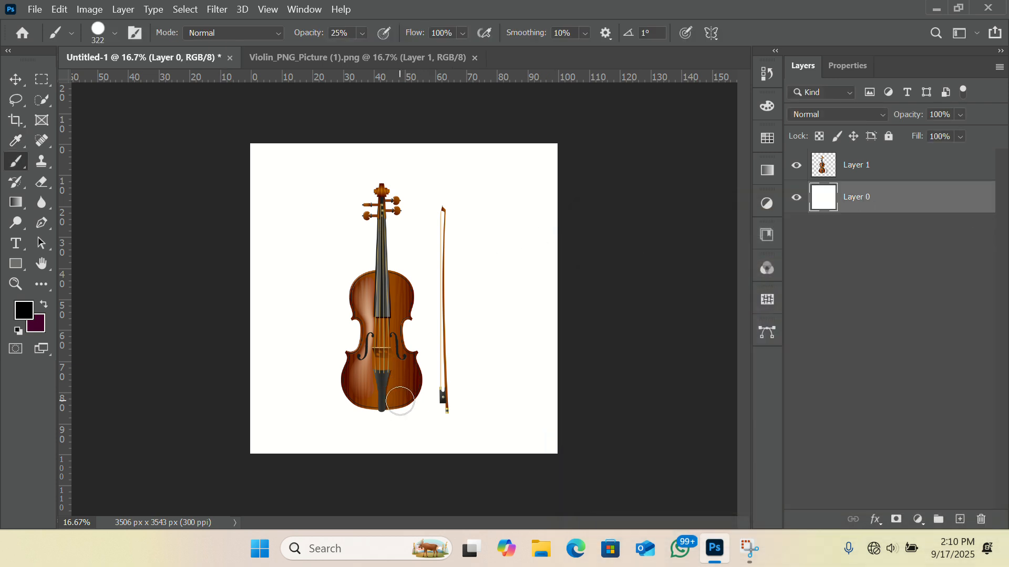
Step: Try a broad black shadow stroke beneath the violin on Layer 0, and undo it
mouse_move(400, 400)
mouse_down()
mouse_move(347, 439)
mouse_move(411, 398)
mouse_move(433, 392)
mouse_move(370, 420)
mouse_move(458, 389)
mouse_move(355, 419)
mouse_move(451, 407)
mouse_move(350, 415)
mouse_move(437, 412)
mouse_move(400, 404)
mouse_up()
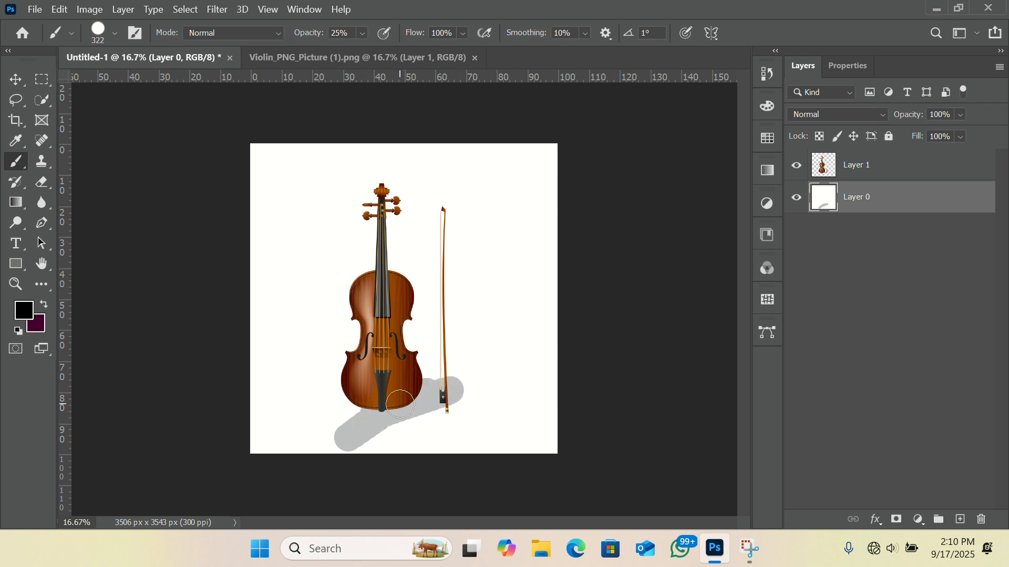
key(ctrl+z)
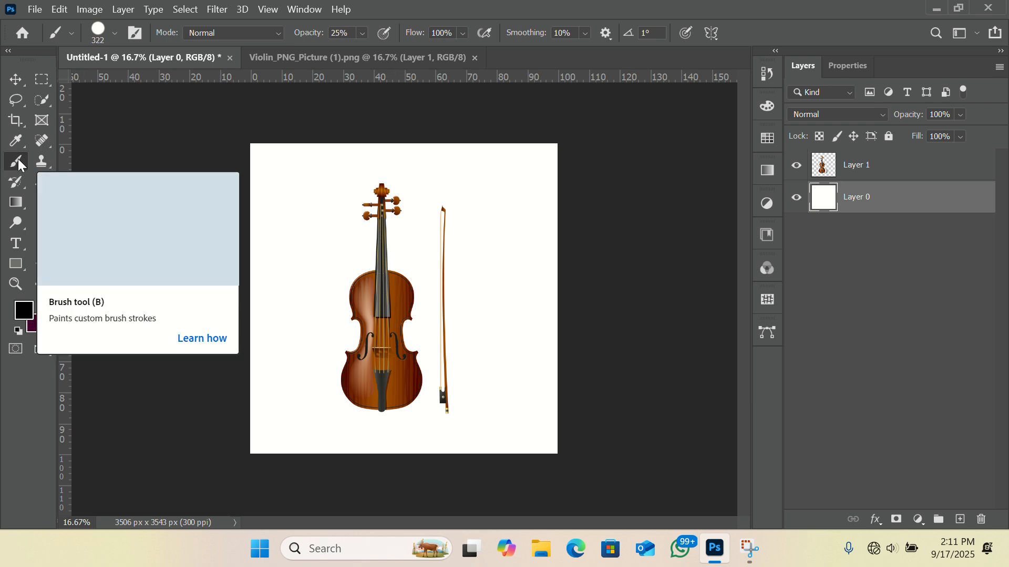
Step: Set the brush opacity to 73% and flatten the round brush tip into a thin horizontal ellipse
click(363, 31)
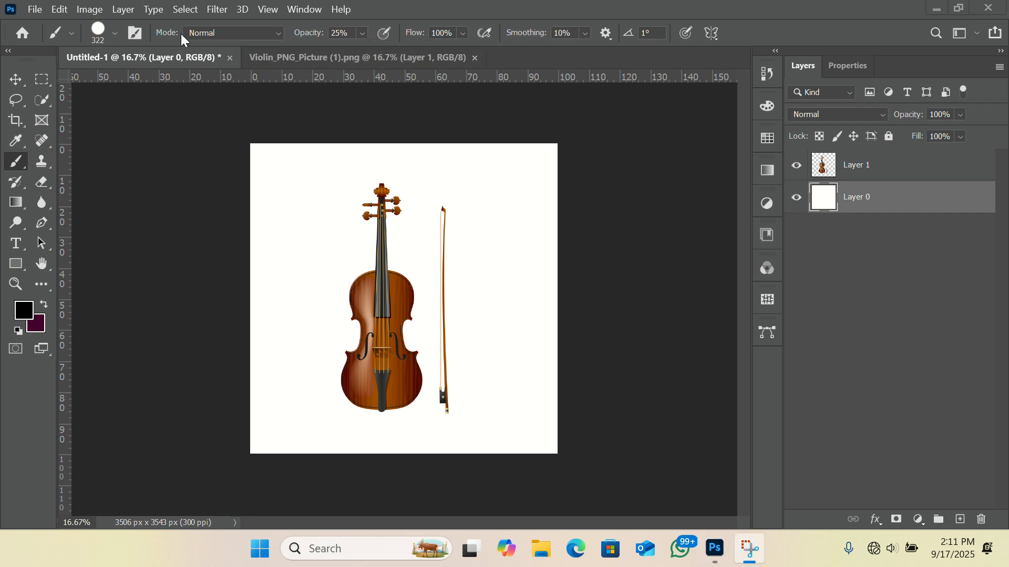
click(363, 33)
click(363, 33)
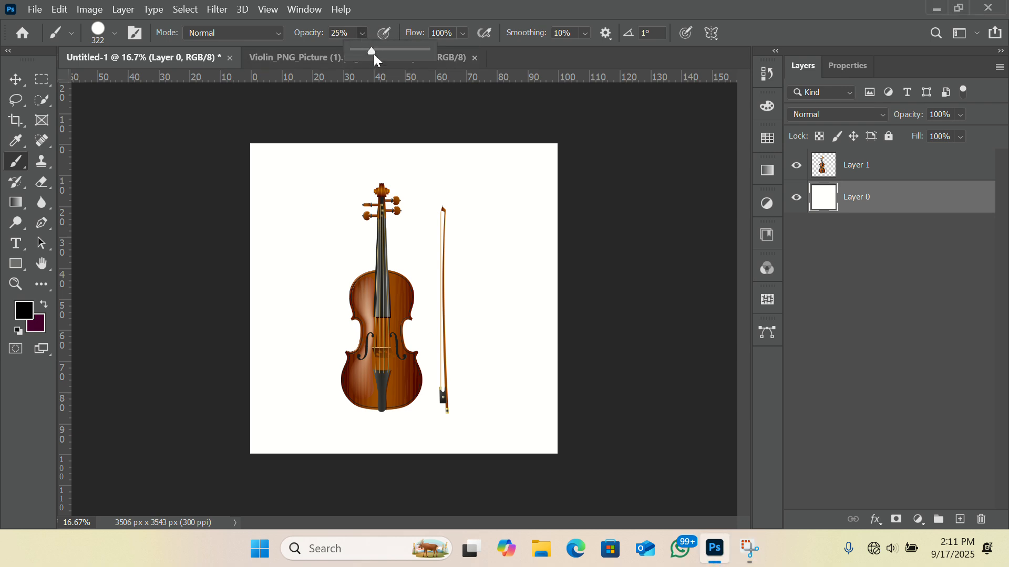
drag(372, 50, 406, 53)
click(115, 33)
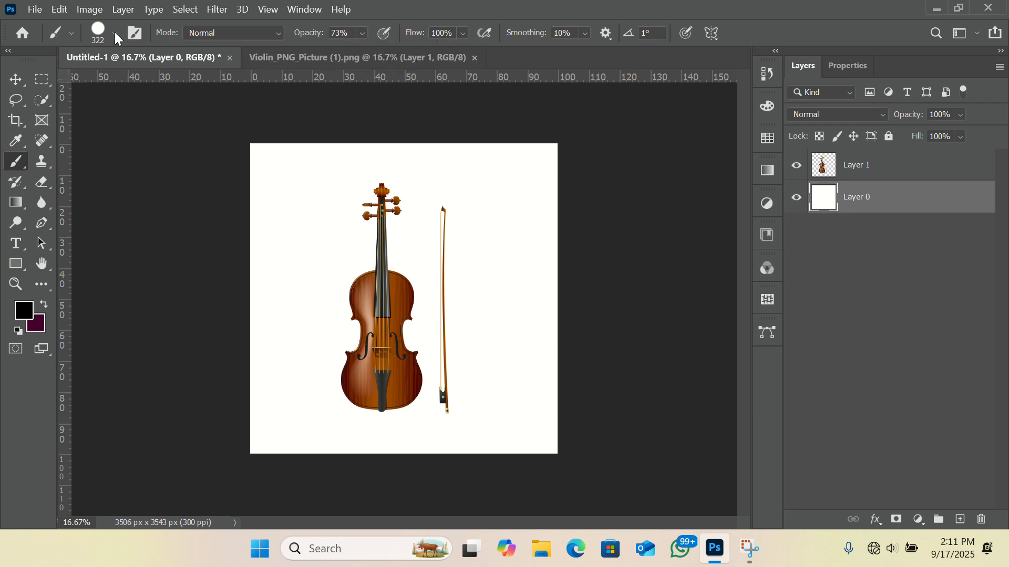
click(115, 33)
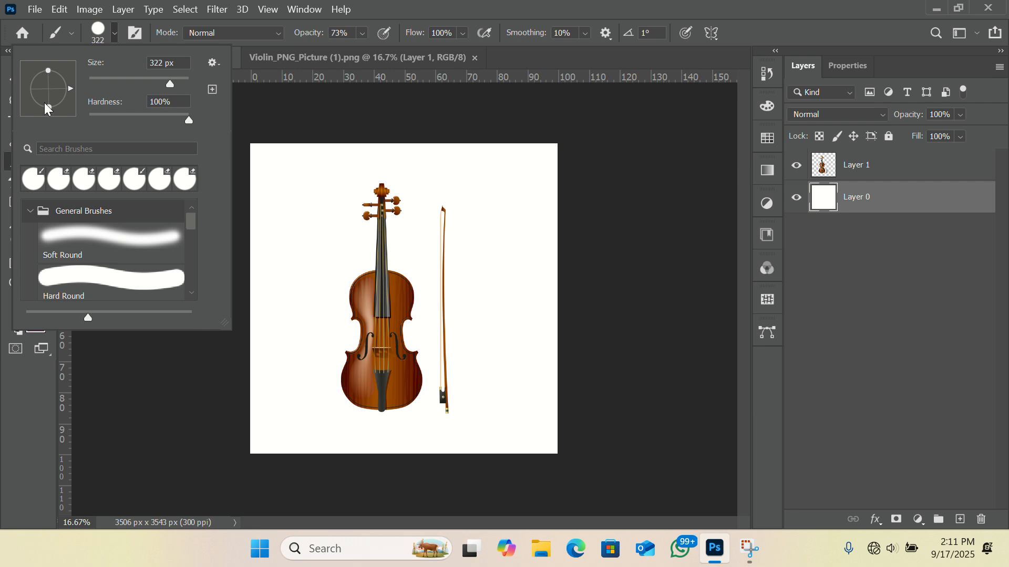
drag(49, 106, 49, 93)
click(276, 104)
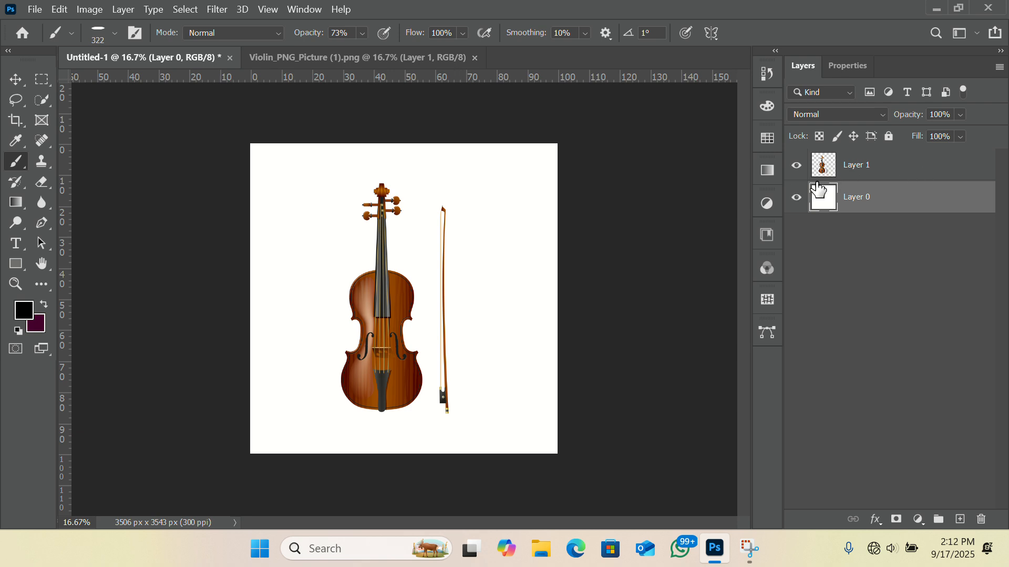
Step: Try painting a shadow under the violin on Layer 0 with the flattened brush, and undo it
click(855, 172)
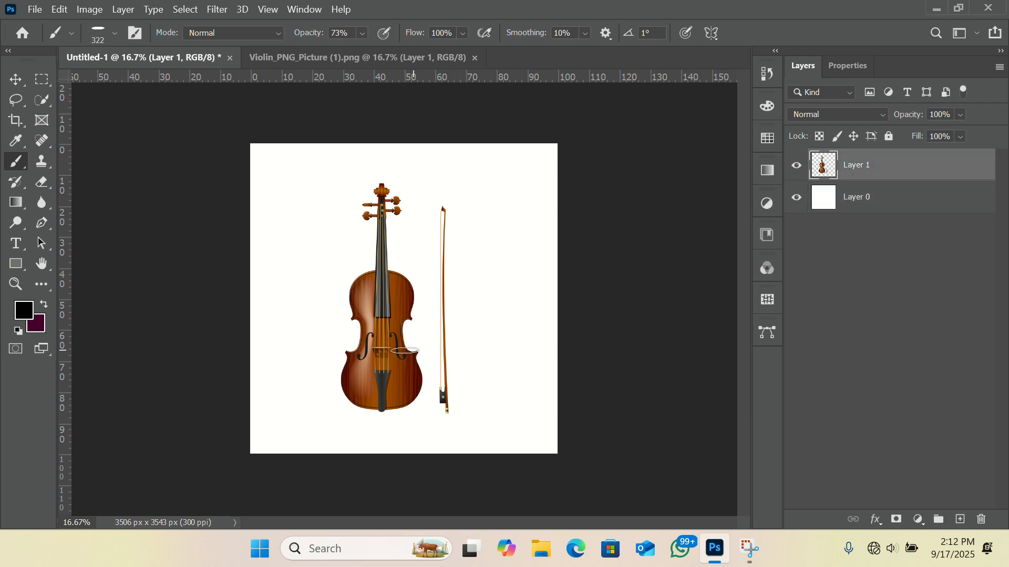
click(846, 206)
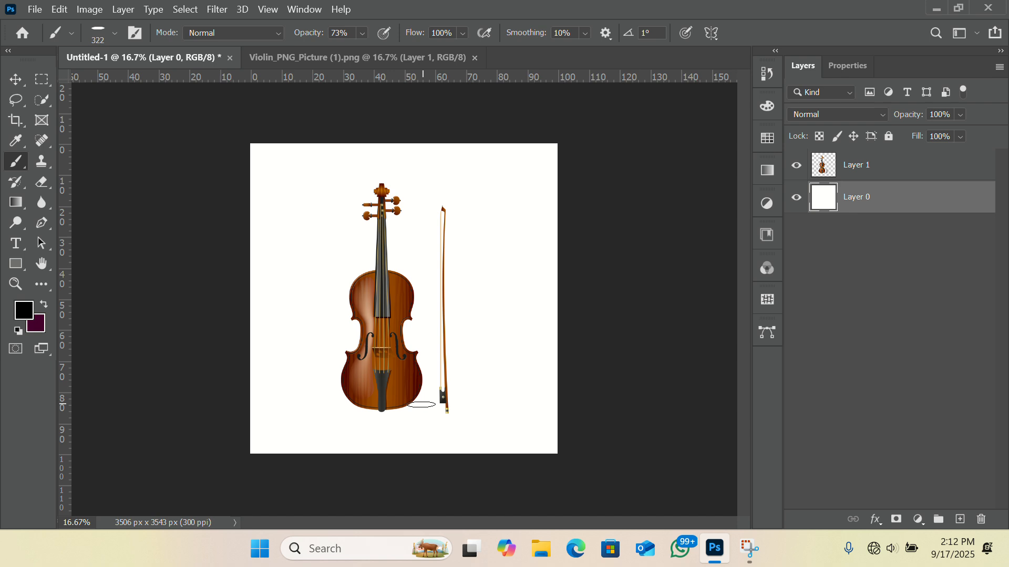
mouse_move(422, 405)
mouse_down()
mouse_move(397, 413)
mouse_move(442, 398)
mouse_up()
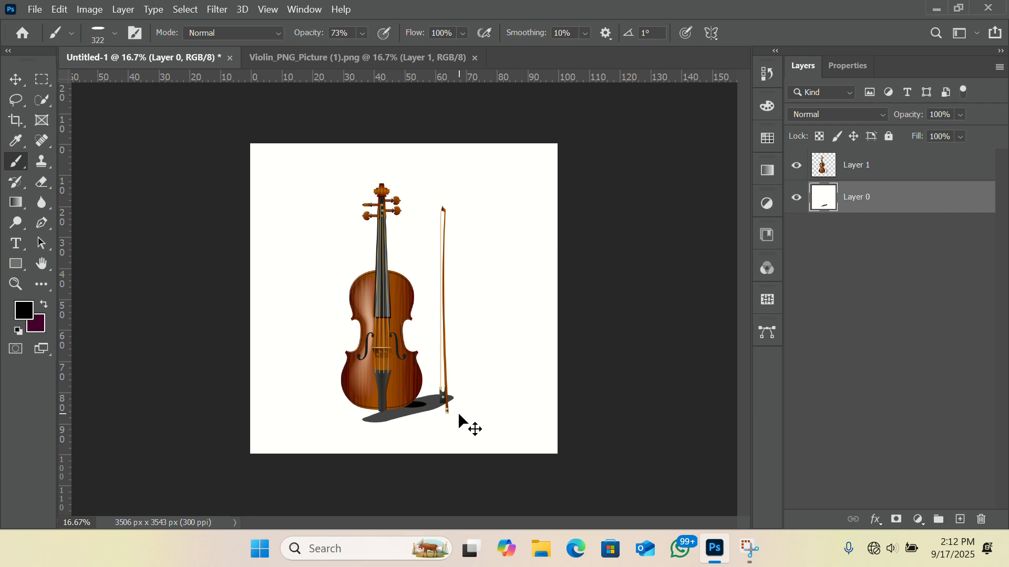
key(ctrl+z)
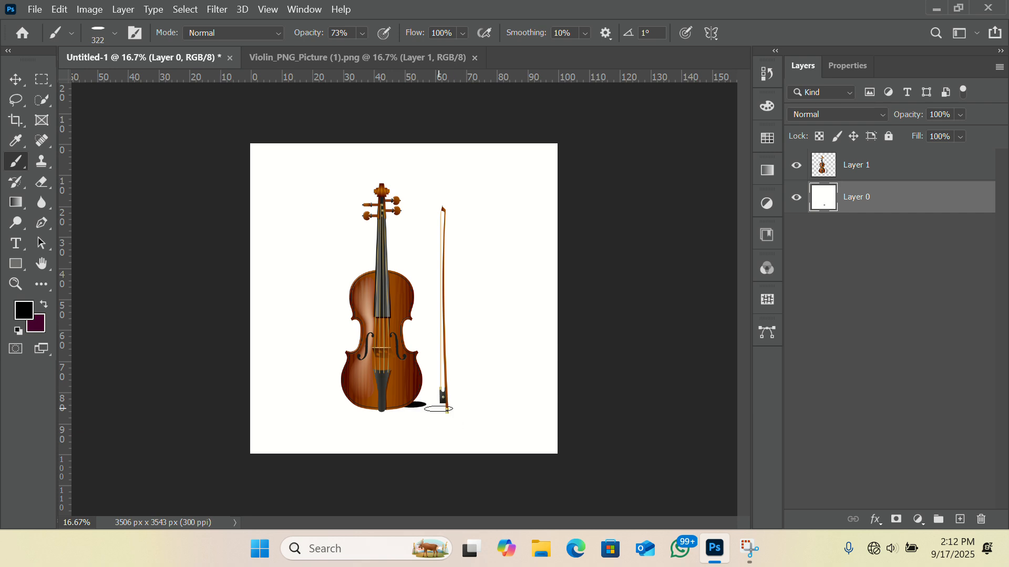
key(ctrl+z)
Step: Try building up a shadow from overlapping elliptical dabs at the violin's base on Layer 0, and undo them
click(406, 405)
click(410, 407)
click(424, 403)
click(422, 405)
click(430, 405)
click(420, 406)
click(412, 410)
click(429, 408)
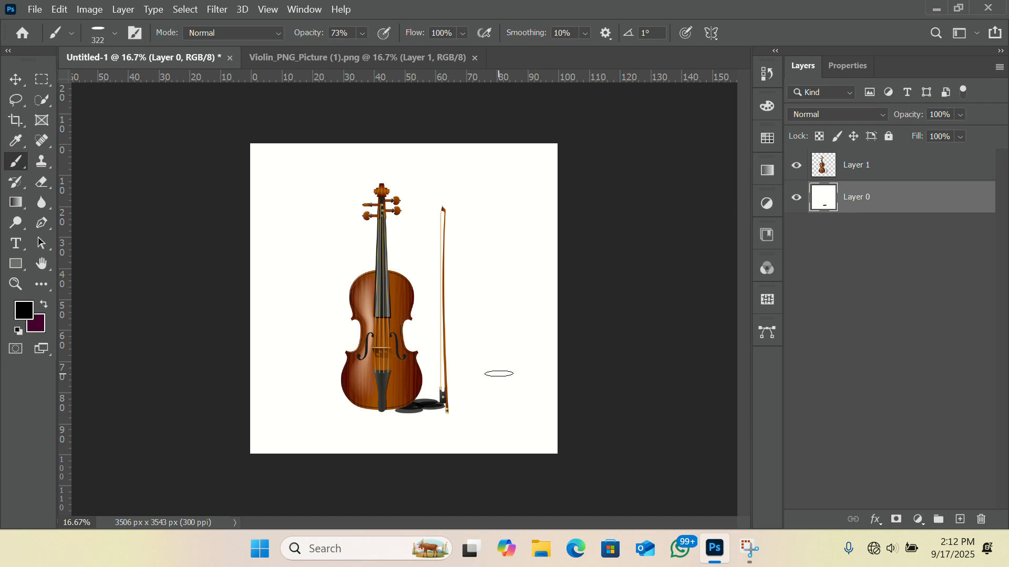
key(ctrl+z)
key(ctrl+z)
key(ctrl+z)
key(ctrl+z)
key(ctrl+z)
key(ctrl+z)
Step: Test a shadow dab on a new layer below the violin by toggling its visibility, and remove that layer
click(961, 520)
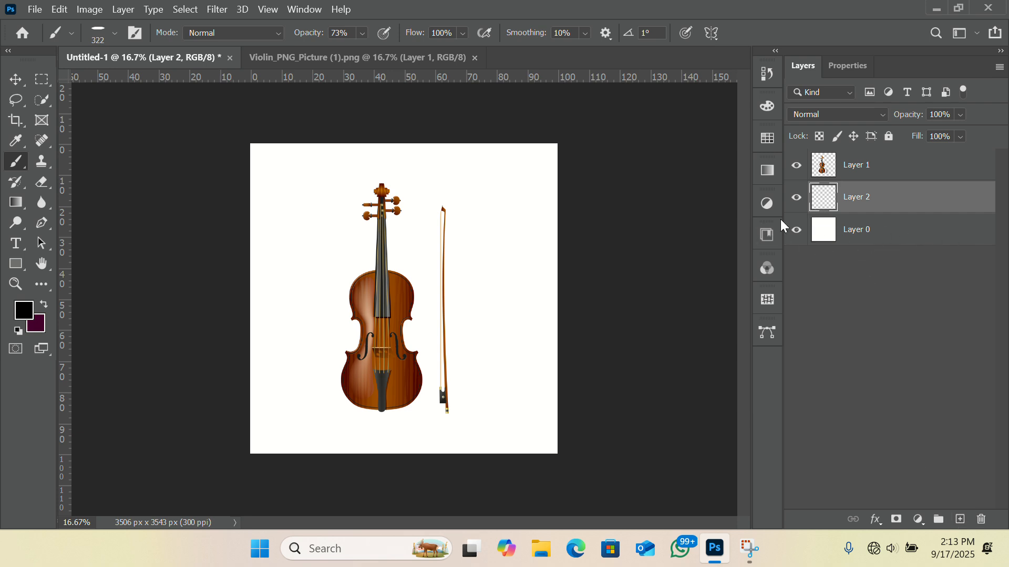
drag(419, 407, 419, 404)
click(796, 198)
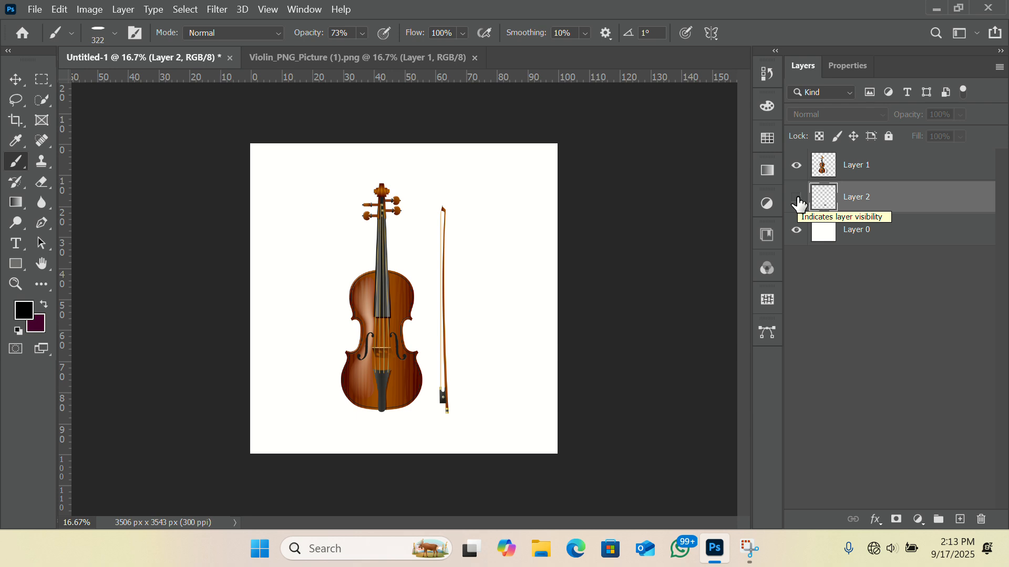
click(797, 199)
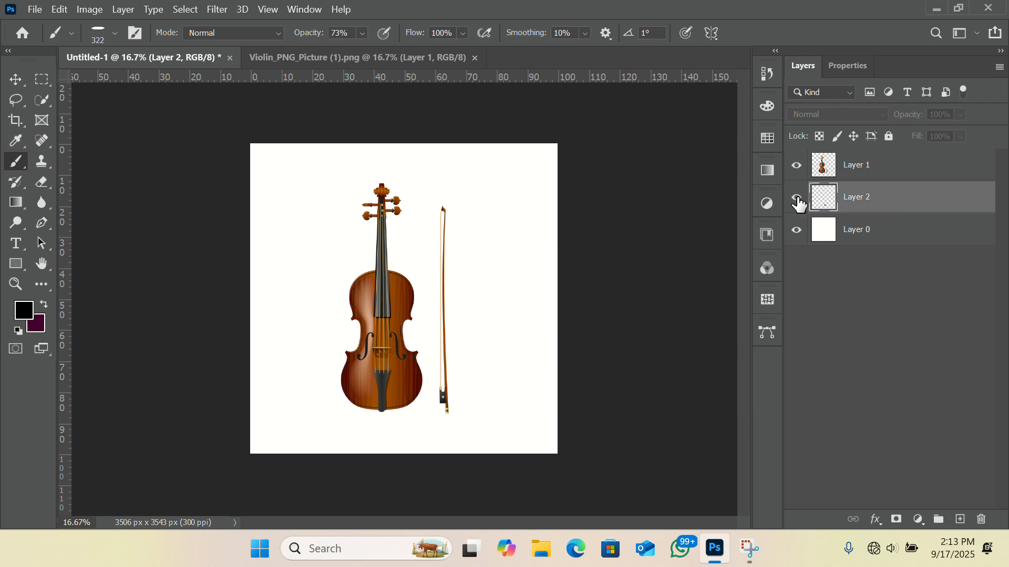
click(798, 200)
click(798, 199)
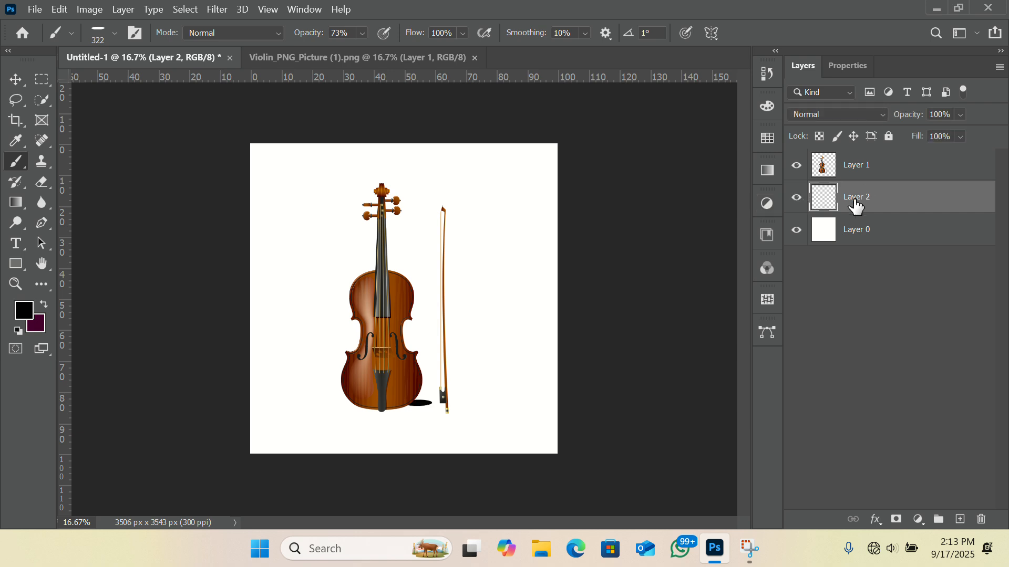
key(ctrl+e)
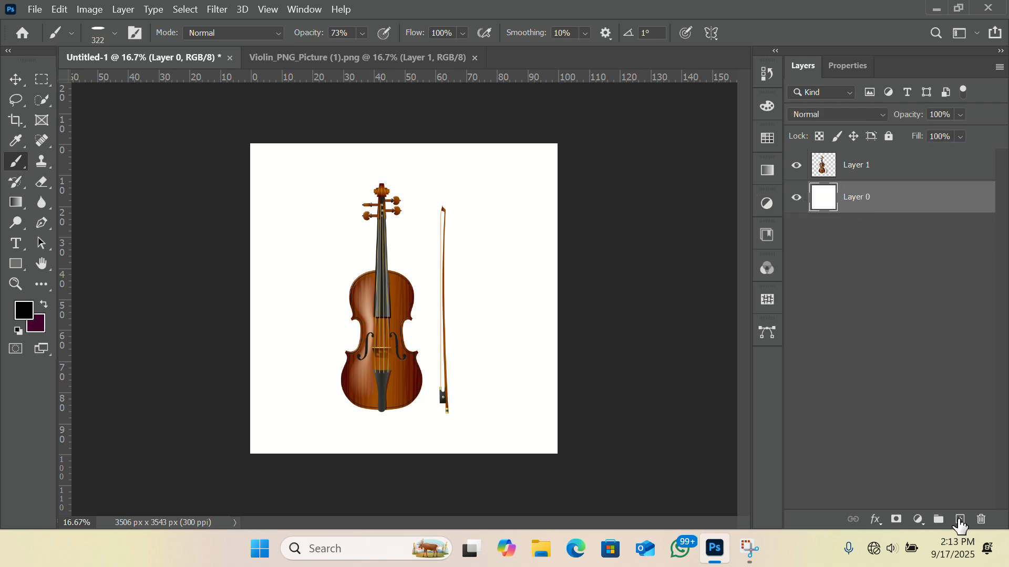
Step: Create an empty layer between the violin and Layer 0, and set the brush size to 448 px
click(959, 520)
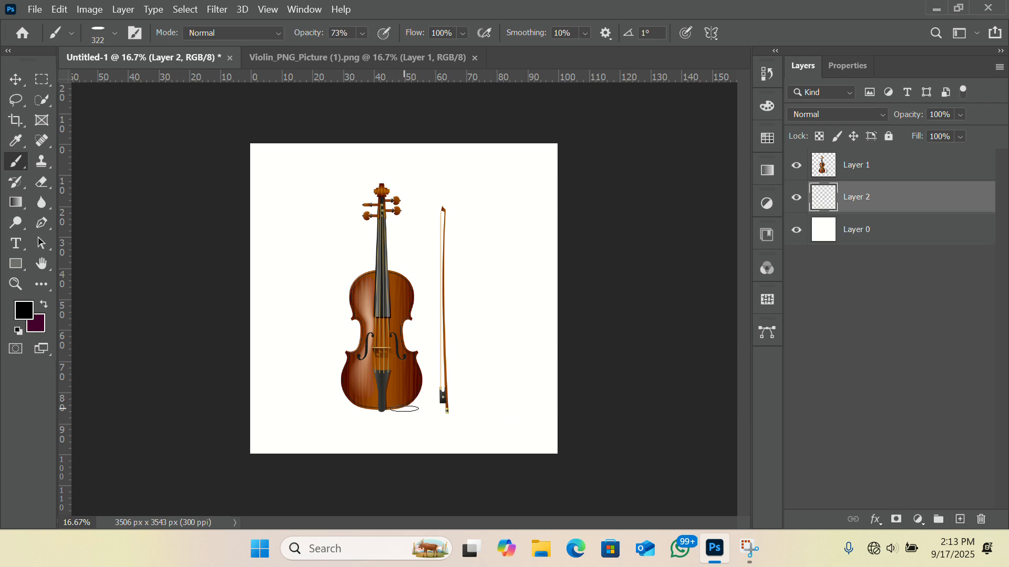
click(115, 34)
click(176, 80)
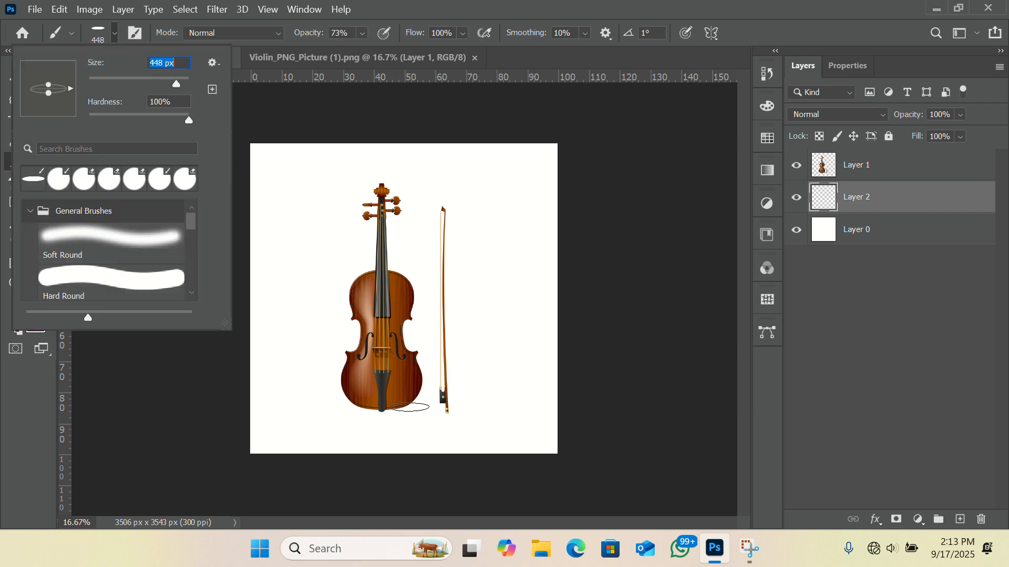
Step: Try larger elliptical shadow dabs at the violin's base on Layer 2, and undo them
click(408, 406)
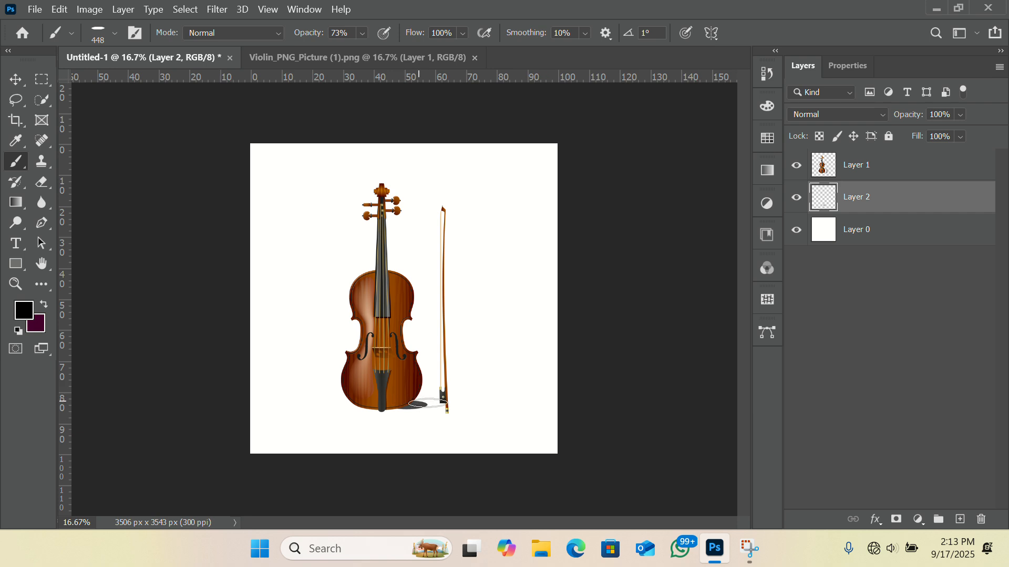
click(416, 406)
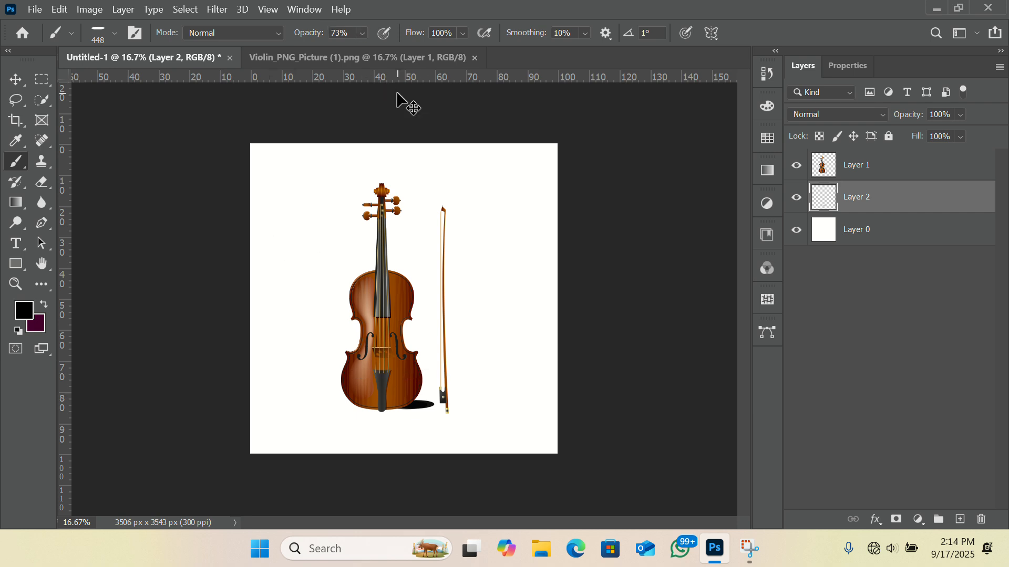
key(ctrl+z)
key(ctrl+z)
key(ctrl+z)
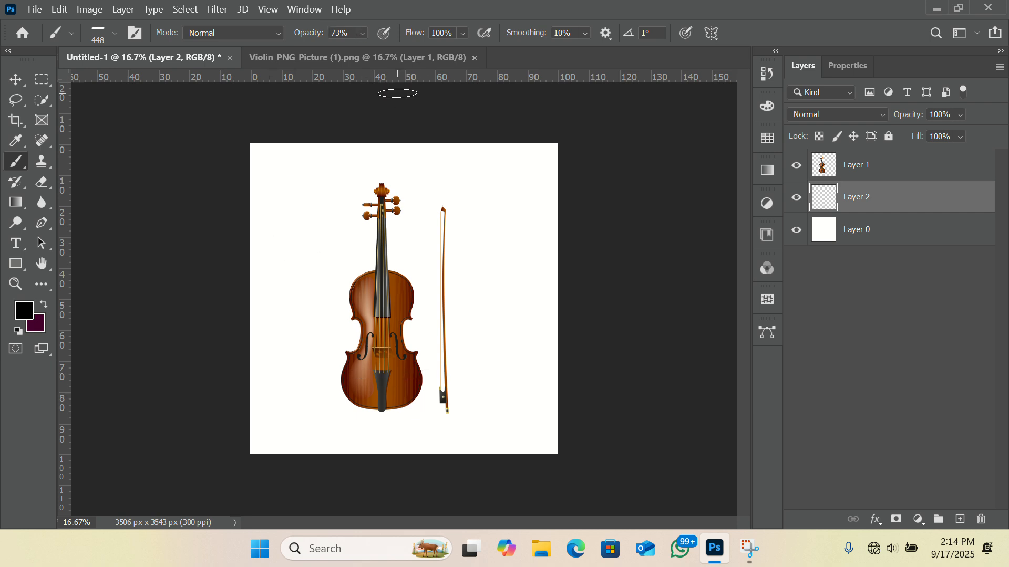
Step: Set the brush opacity to 36% and build up an elliptical shadow on Layer 2 at the right side of the violin's base with repeated dabs
click(362, 33)
click(357, 48)
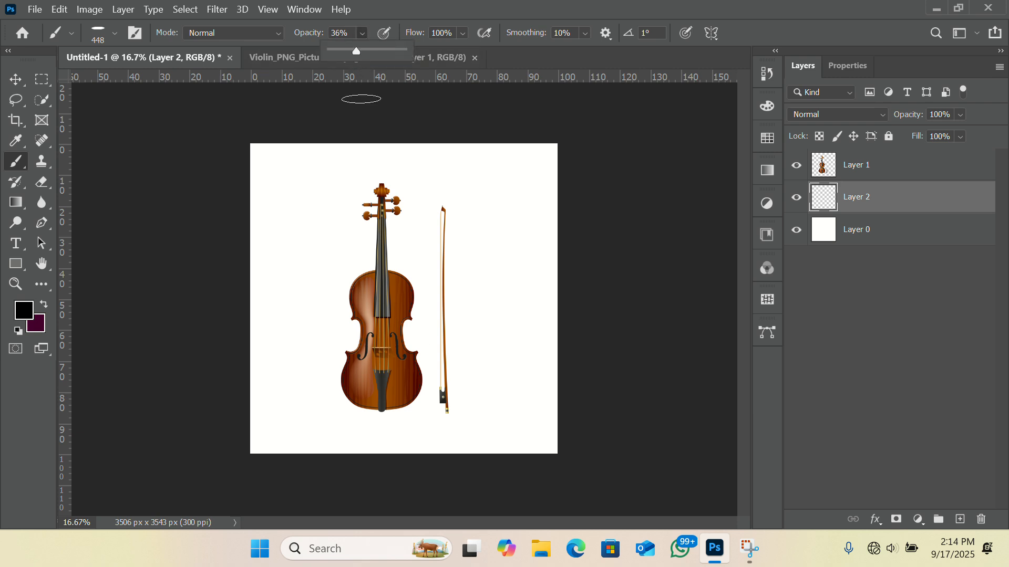
click(415, 402)
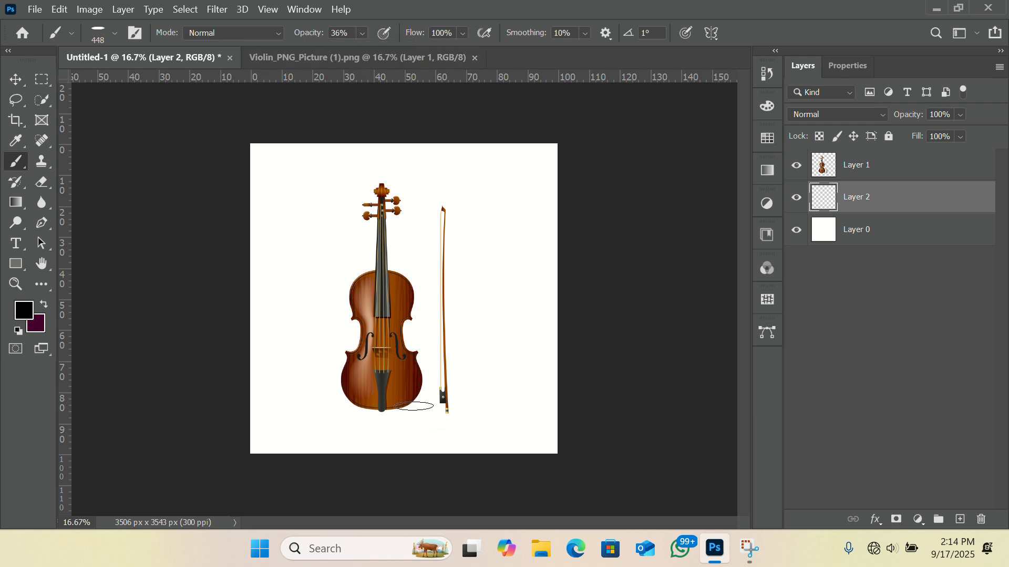
click(415, 405)
click(412, 406)
click(412, 406)
click(412, 406)
click(413, 406)
click(16, 79)
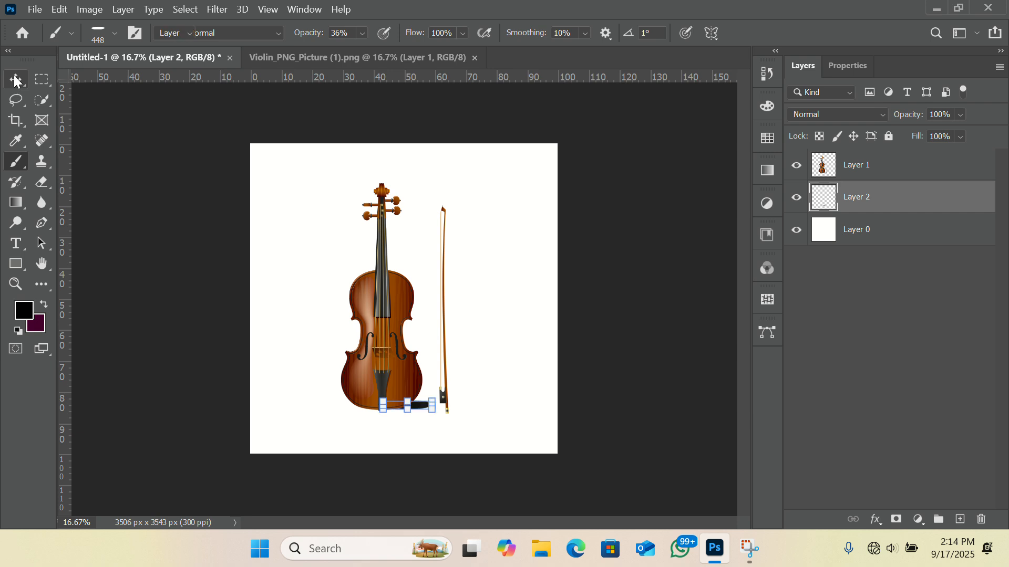
Step: Try a Drop Shadow effect on Layer 1 with the light angle at 143°, discard it, and deselect the layer
click(880, 167)
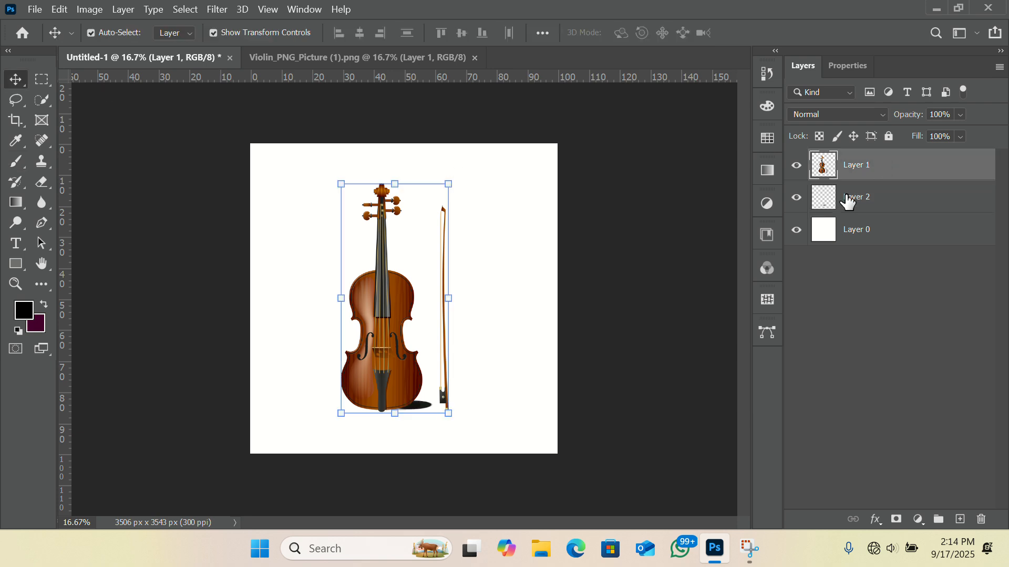
click(875, 520)
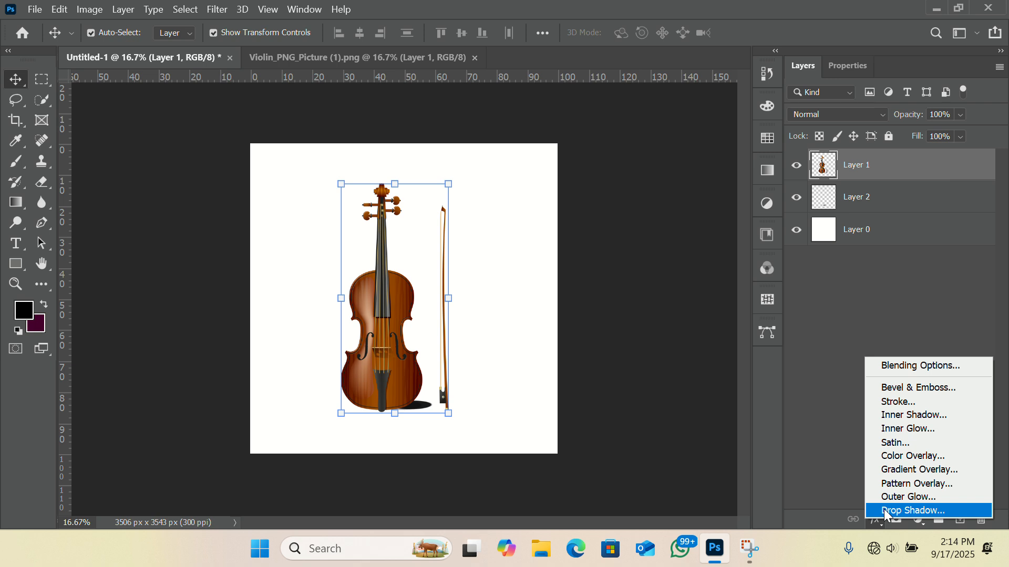
click(884, 510)
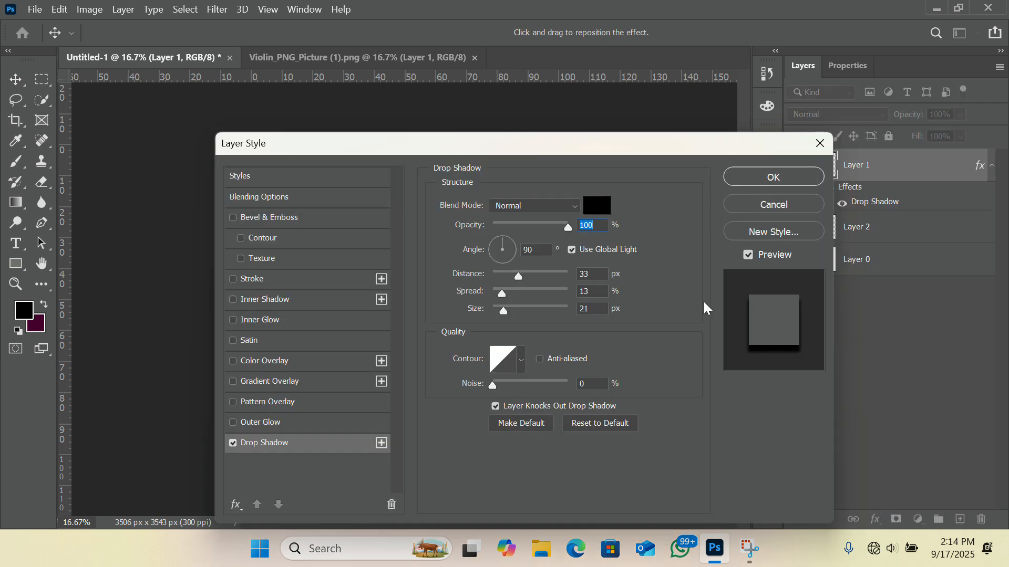
drag(549, 144, 887, 382)
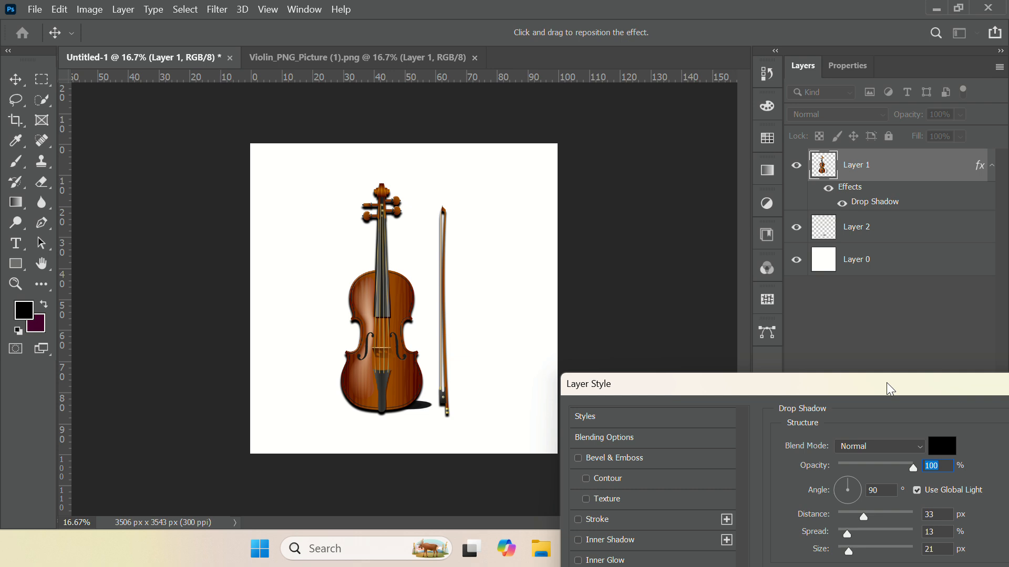
drag(812, 386, 761, 194)
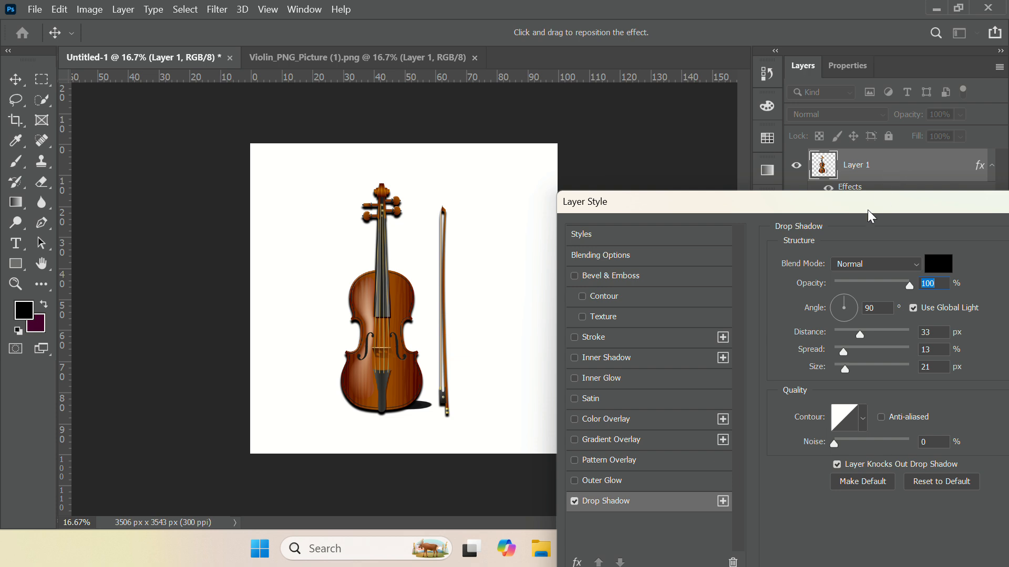
drag(868, 210, 648, 159)
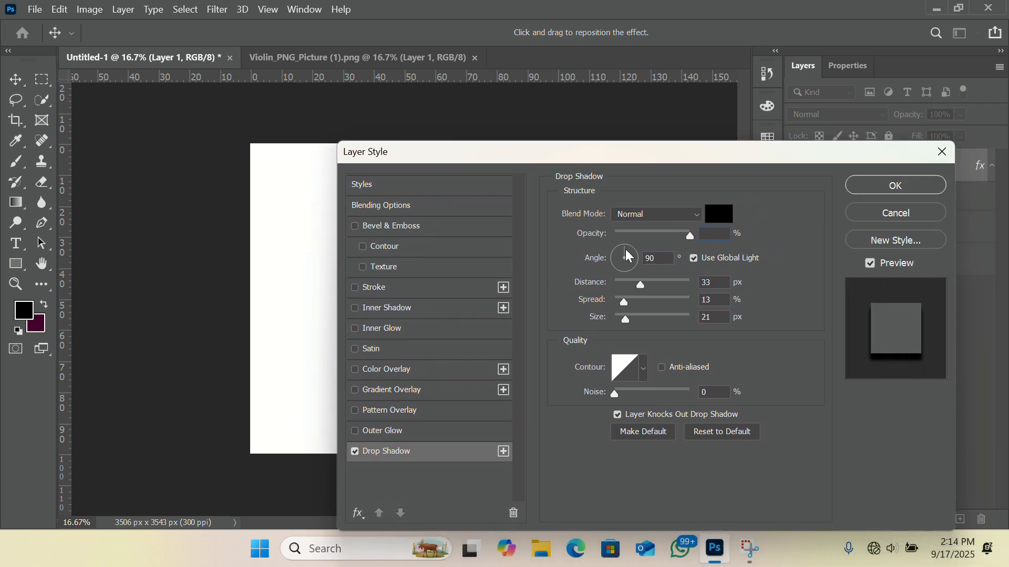
drag(625, 250, 587, 230)
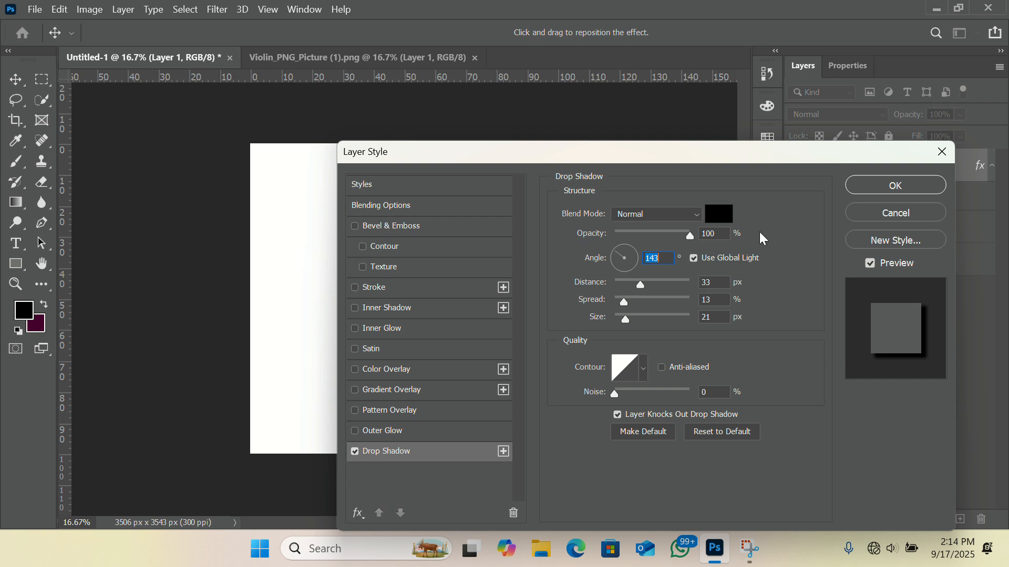
drag(671, 152, 937, 401)
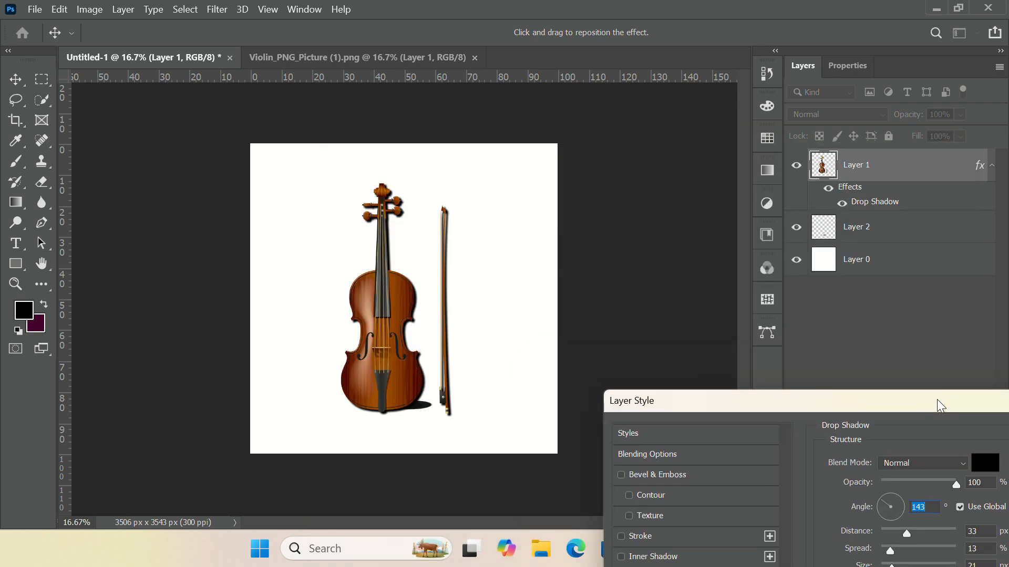
drag(775, 403, 404, 297)
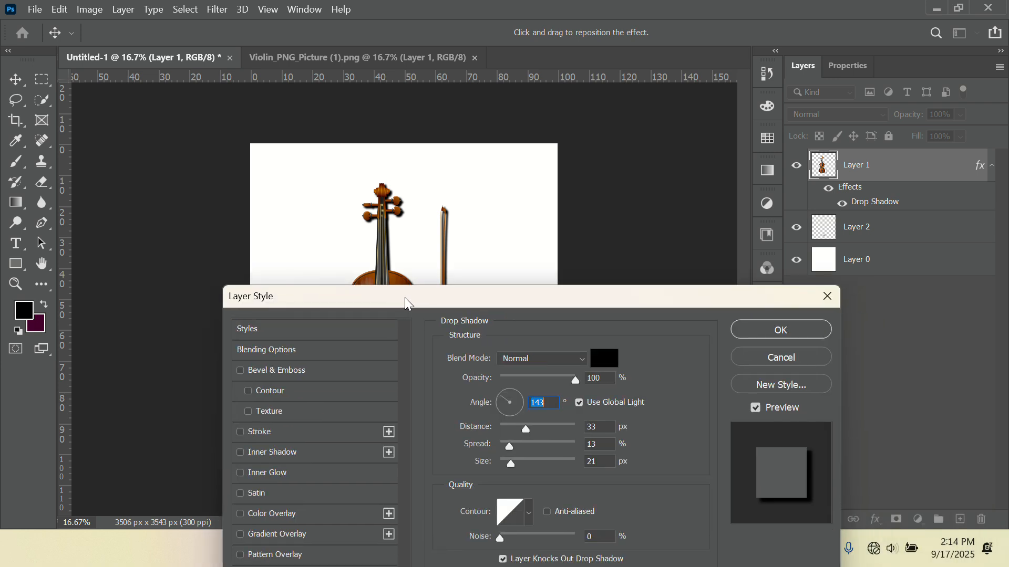
click(827, 298)
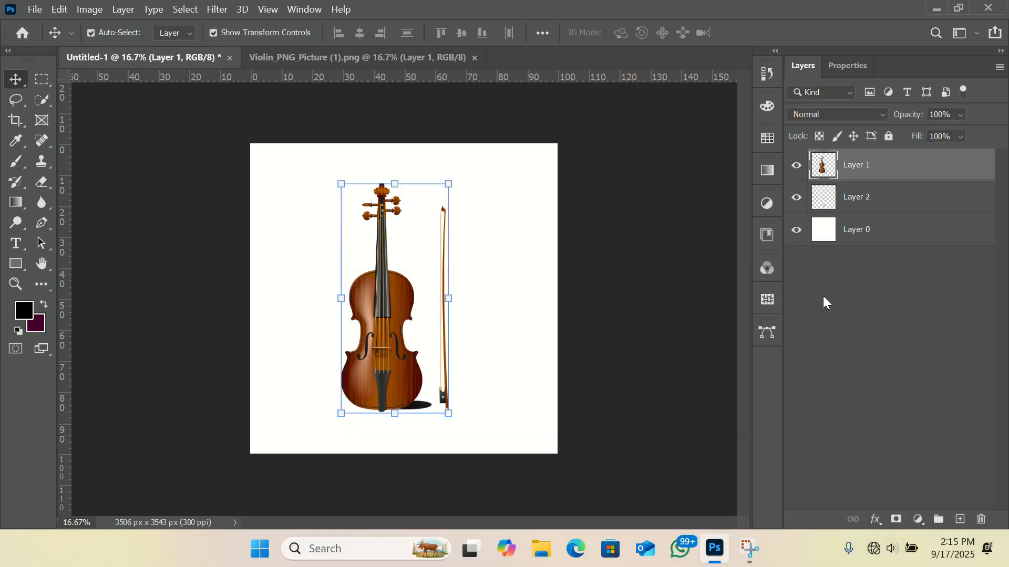
click(823, 298)
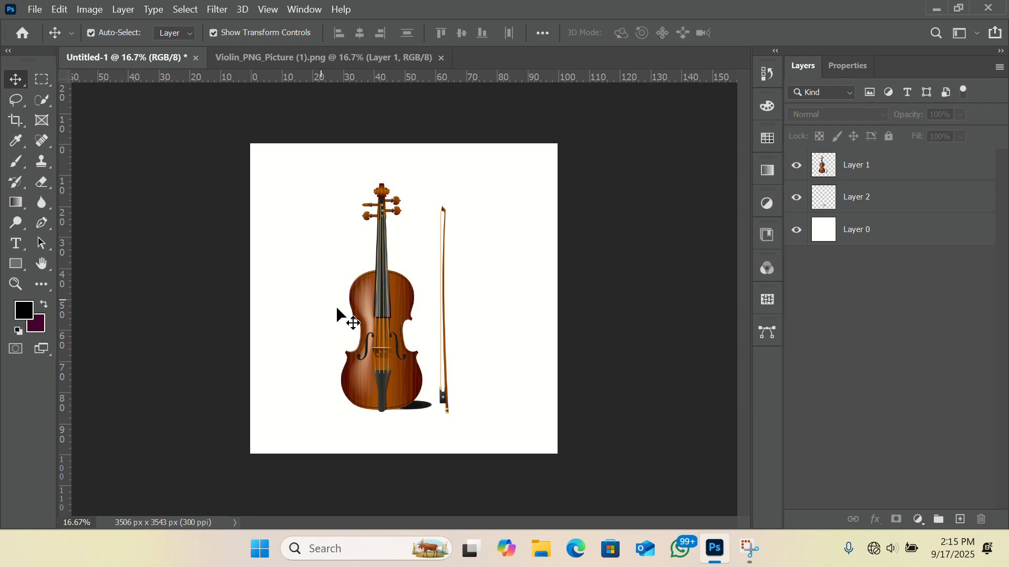